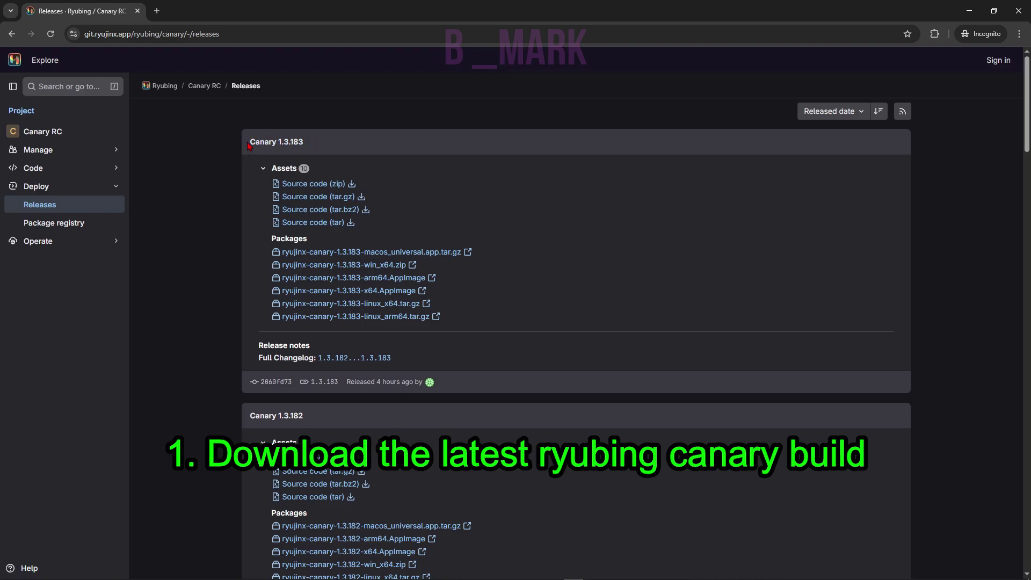
drag(250, 148, 308, 147)
click(309, 147)
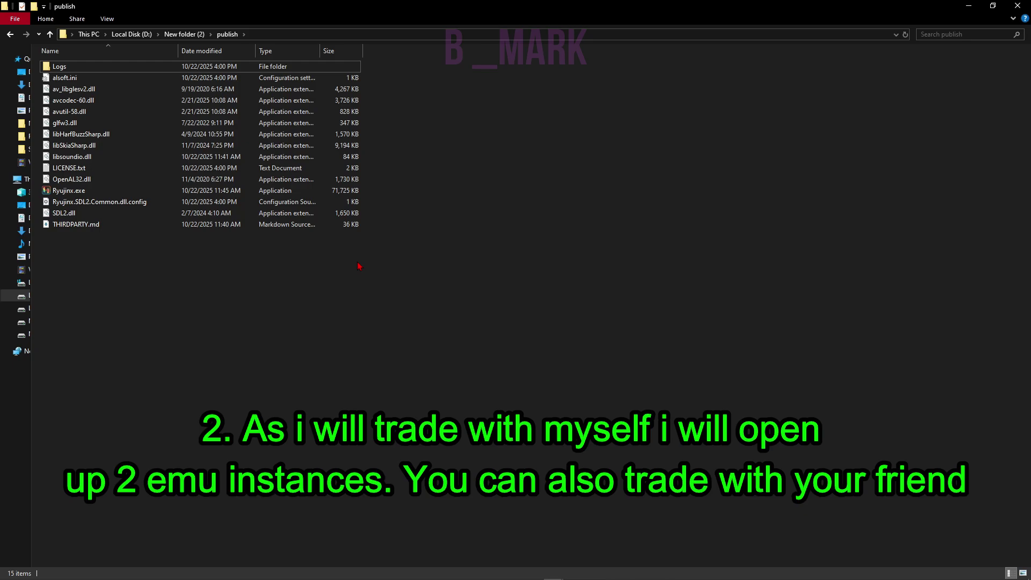
Step: Launch two instances of Ryujinx.exe from the publish folder and arrange their windows side by side
double_click(69, 191)
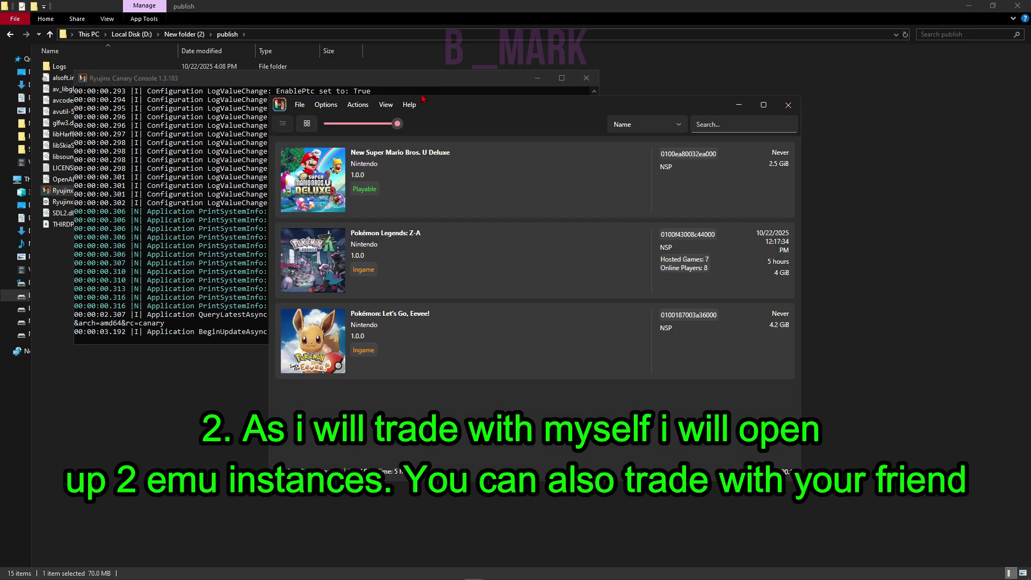
drag(445, 112, 700, 113)
drag(283, 81, 716, 106)
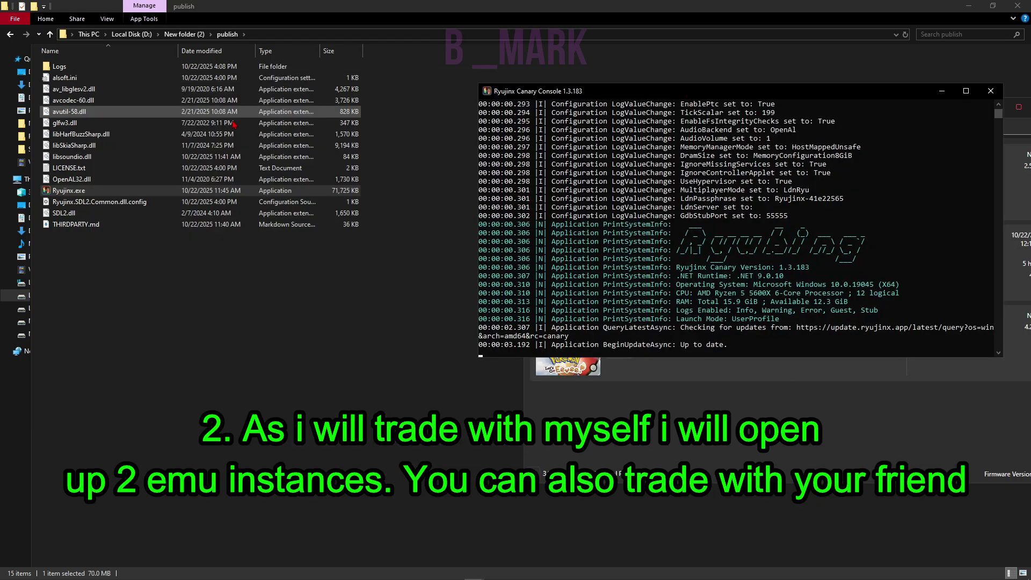
double_click(62, 192)
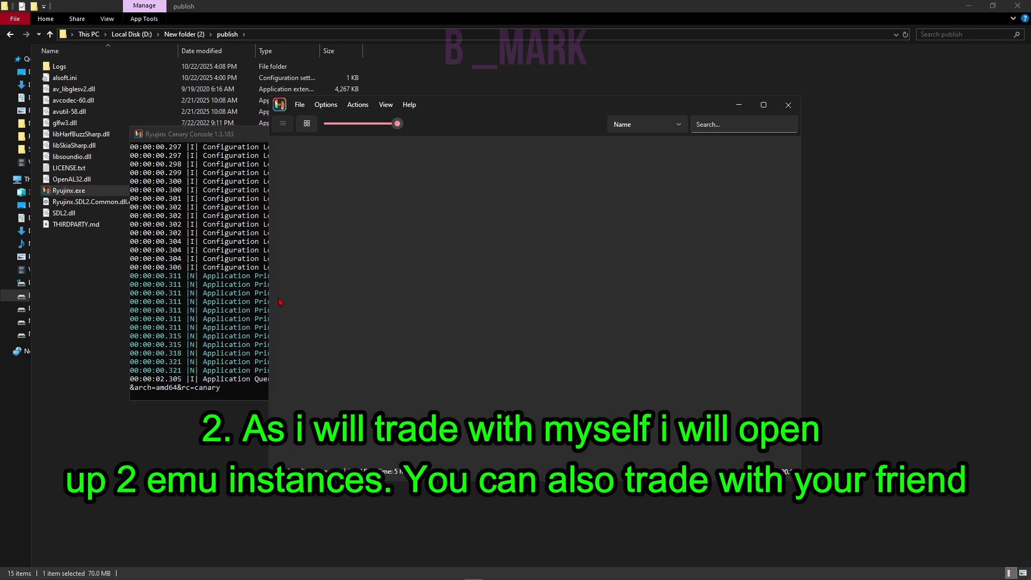
drag(449, 110, 188, 77)
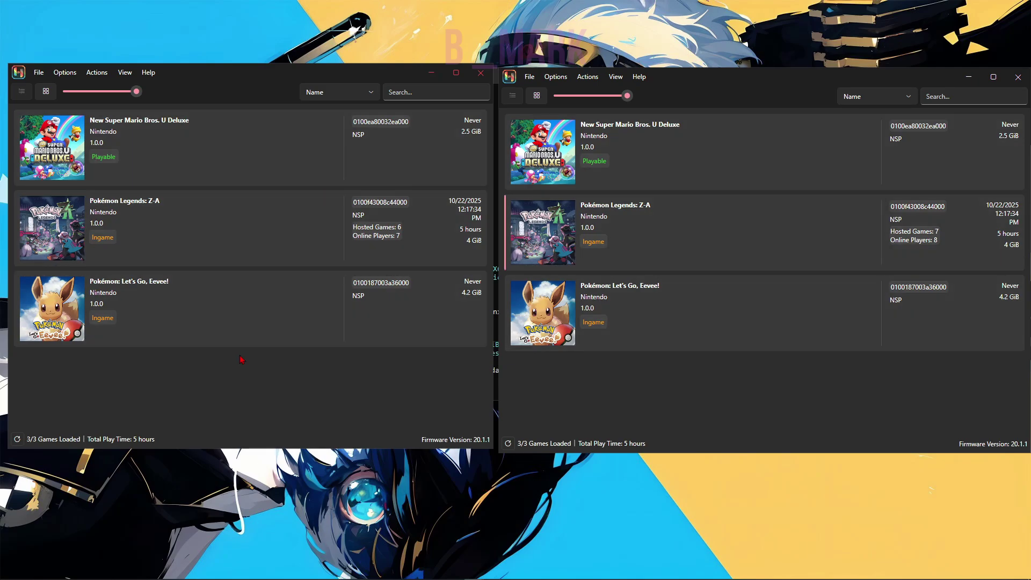
Step: In the first Ryujinx instance, open the user profiles manager and select the RyuPlayer profile
click(65, 74)
click(65, 73)
click(65, 74)
click(98, 173)
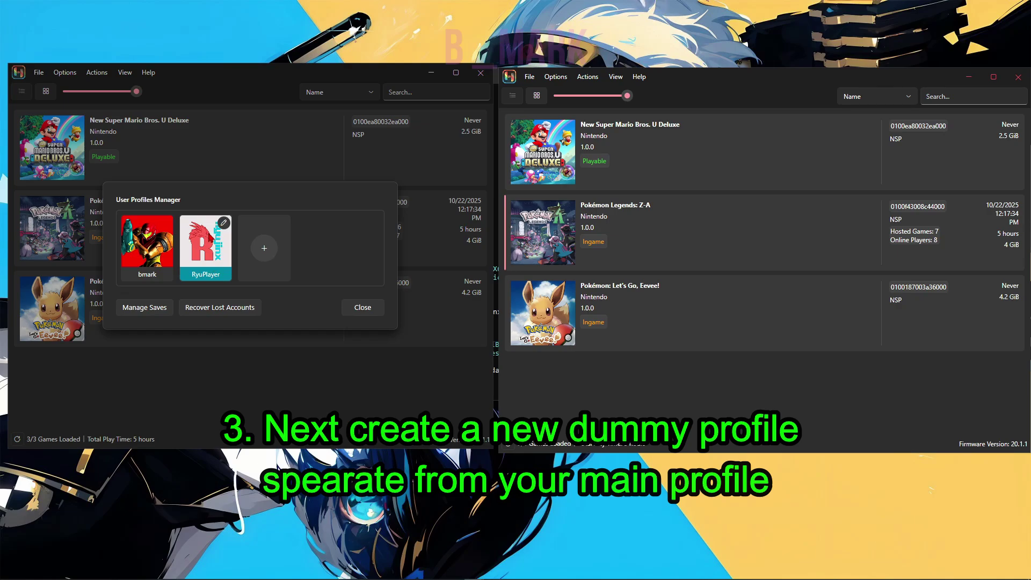
click(209, 236)
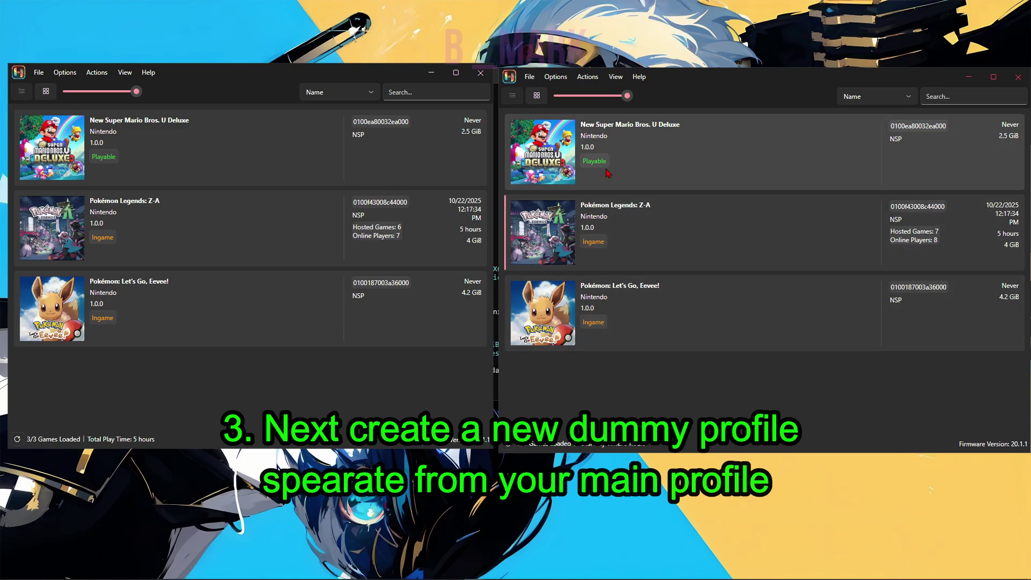
Step: In the second Ryujinx instance, start creating a new user profile with the nickname bmark2
click(555, 76)
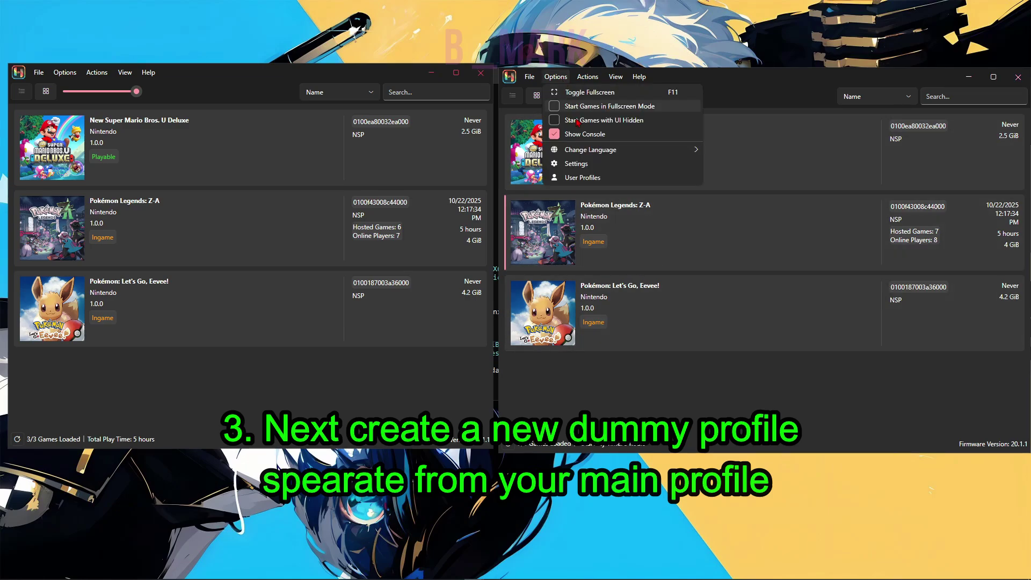
click(575, 179)
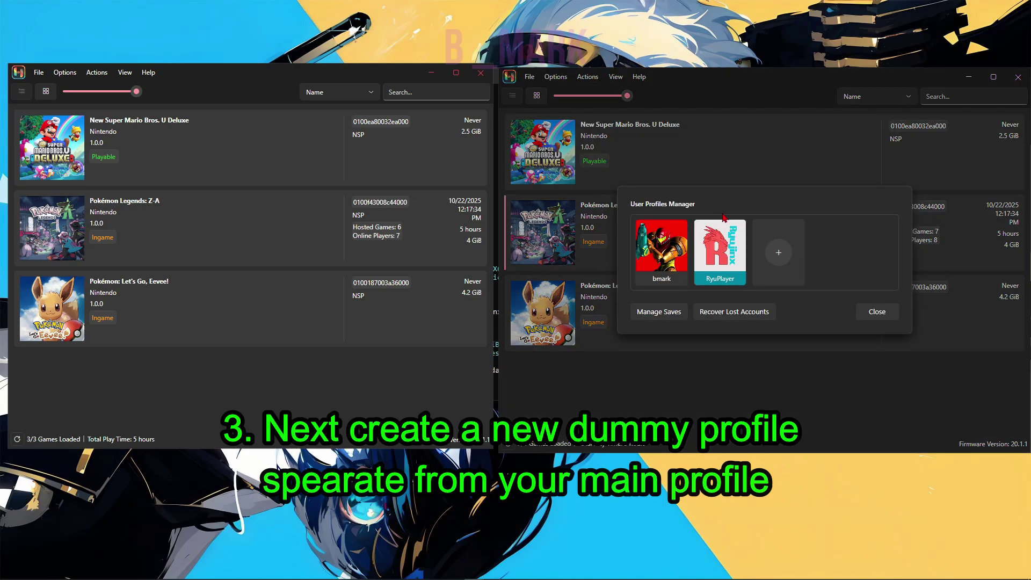
click(782, 260)
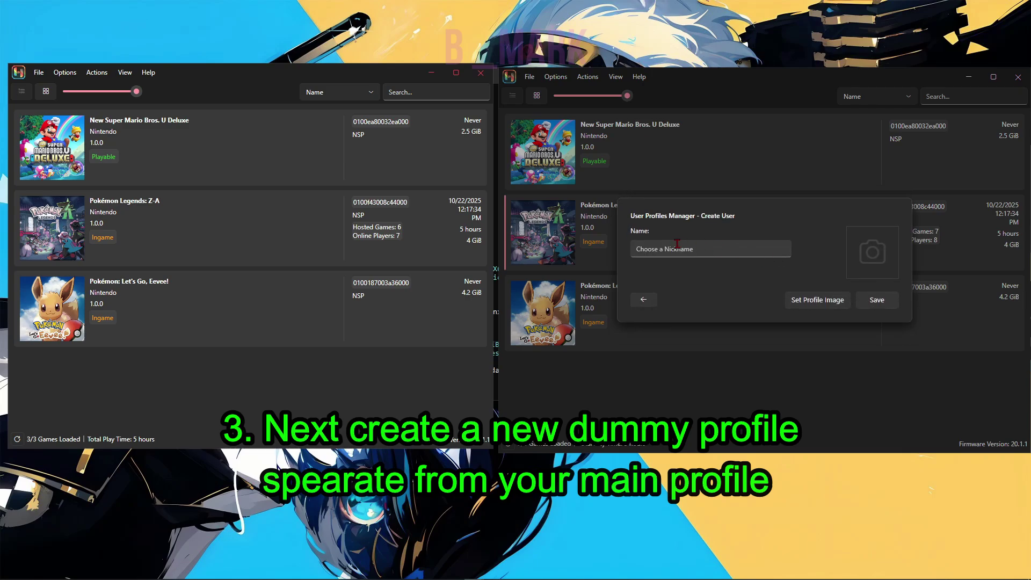
text(bmark2)
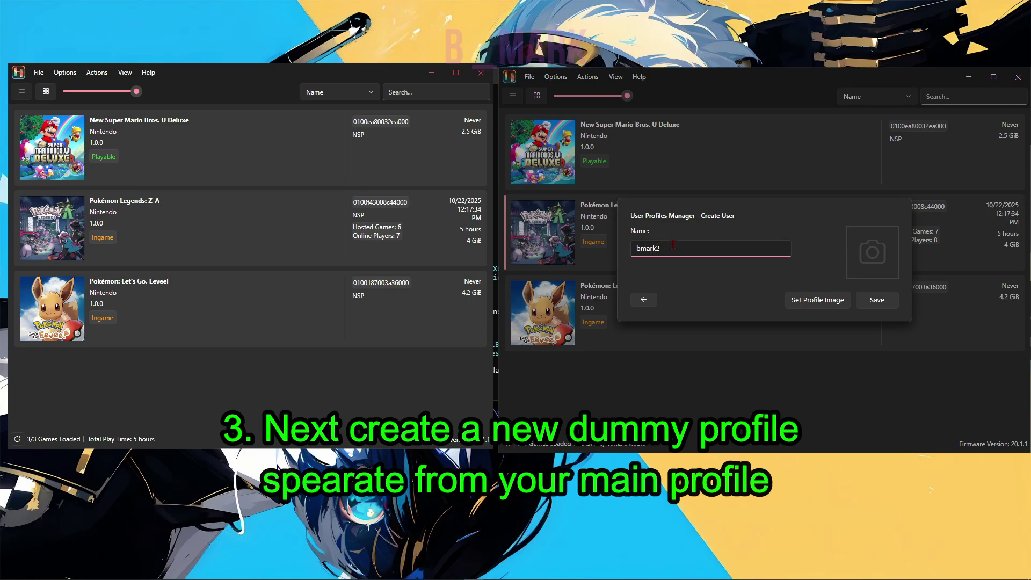
drag(673, 245, 622, 243)
Step: Give the new profile the firmware avatar of Mario with the red Cappy hat on a red background
click(817, 299)
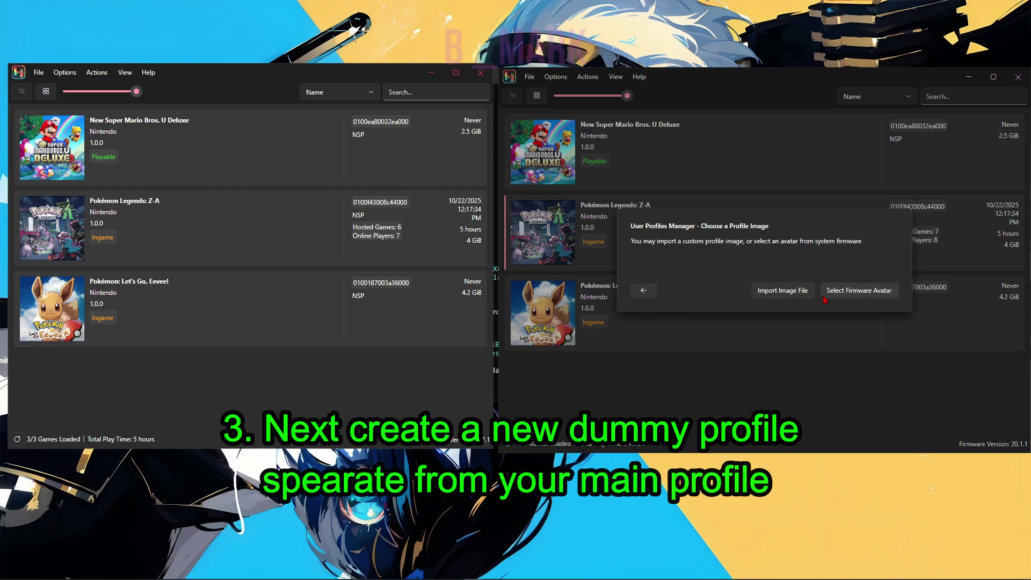
click(842, 297)
scroll(765, 247, down, 5)
scroll(712, 287, down, 3)
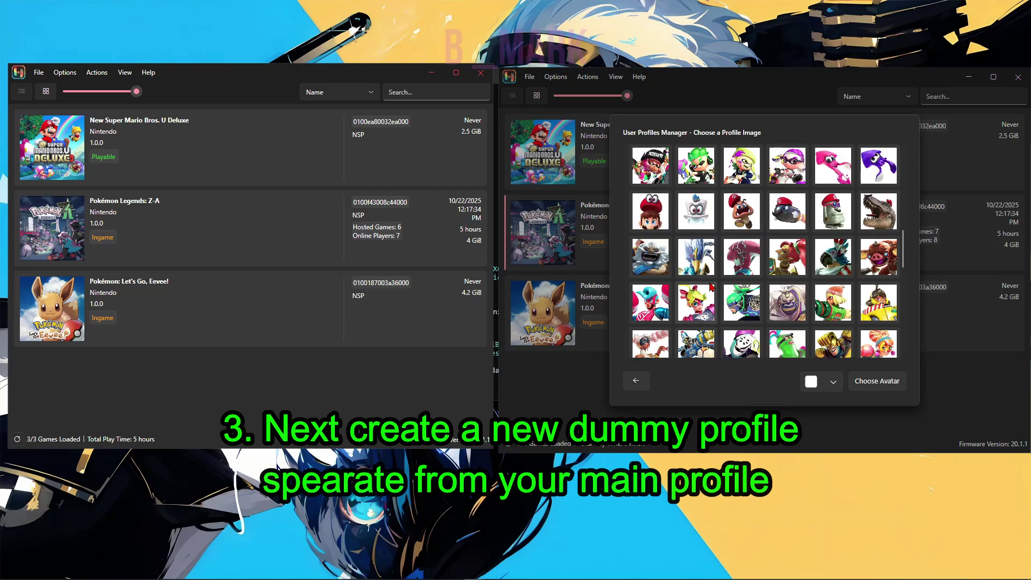
click(651, 291)
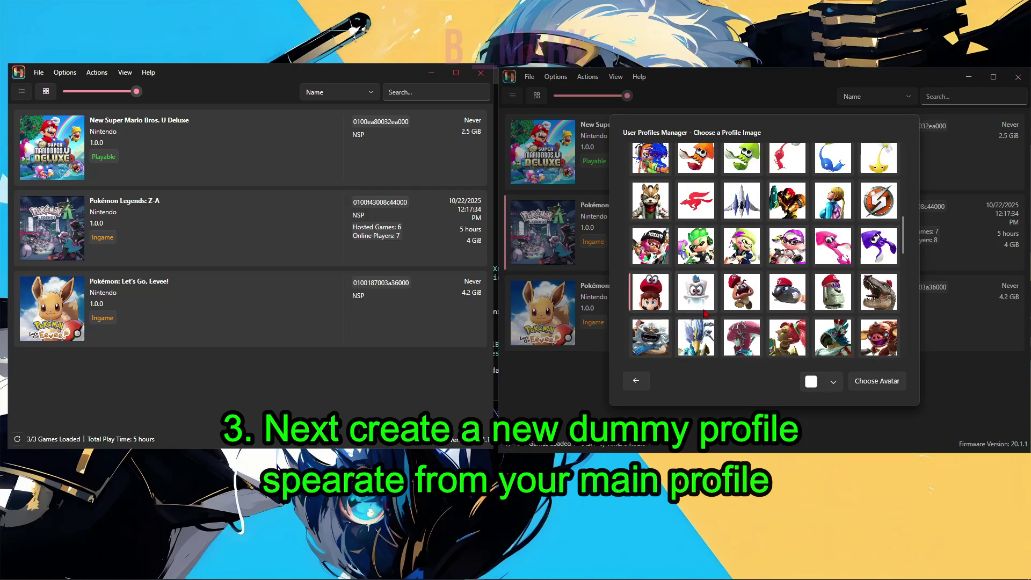
click(835, 383)
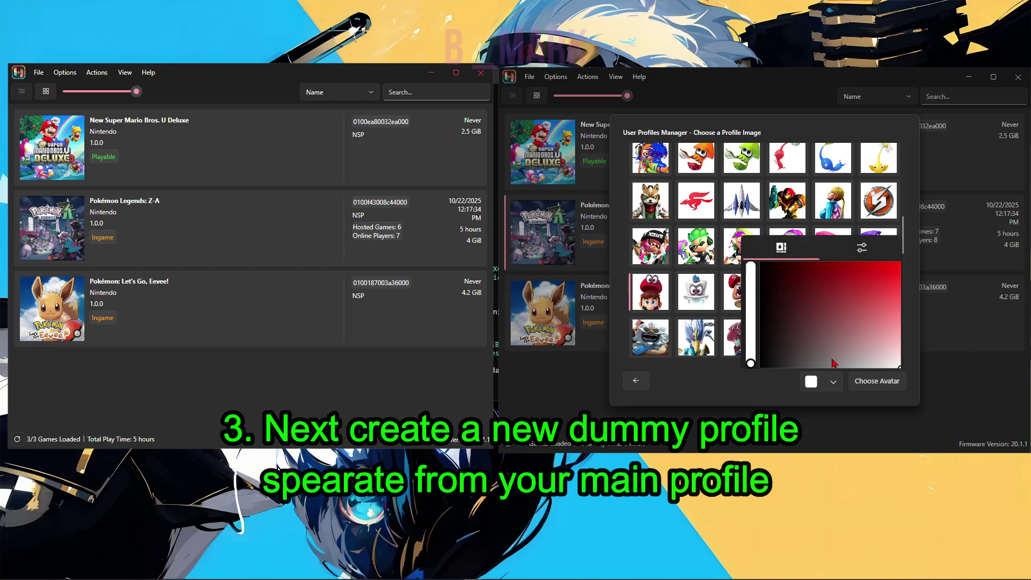
drag(840, 350, 900, 262)
click(785, 383)
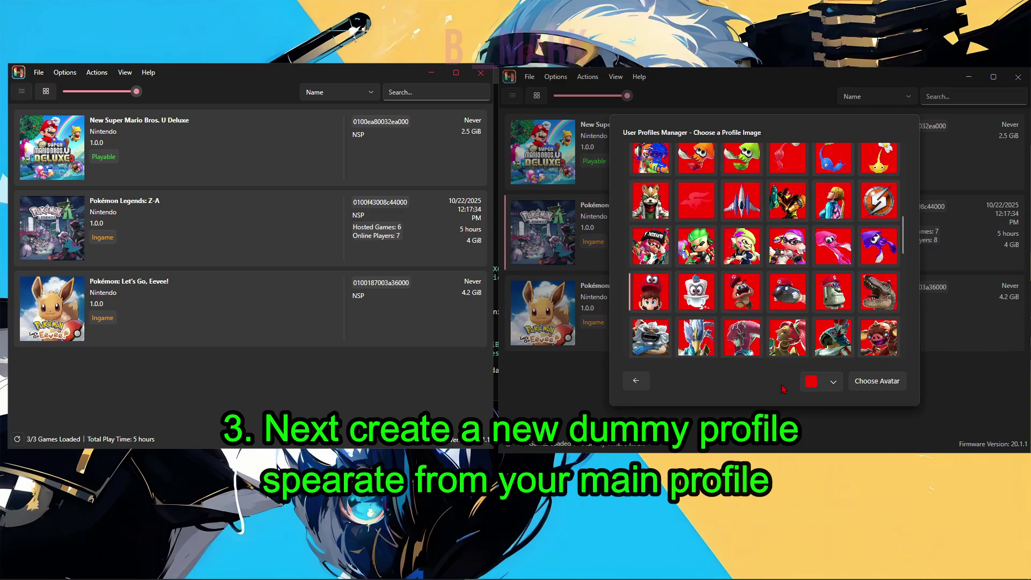
click(862, 385)
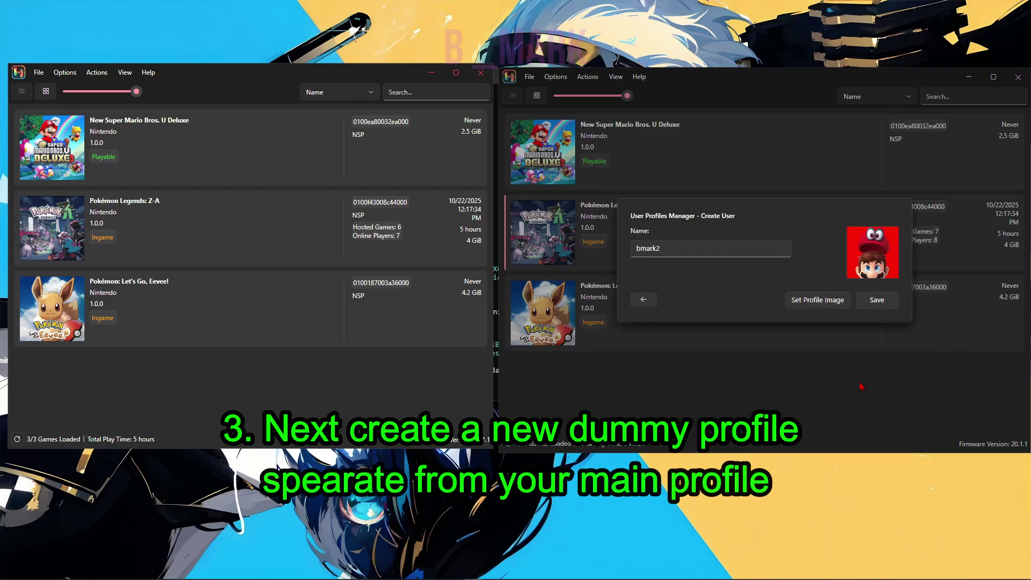
Step: Save the new profile, make bmark2 the active profile and close the profiles manager
click(883, 303)
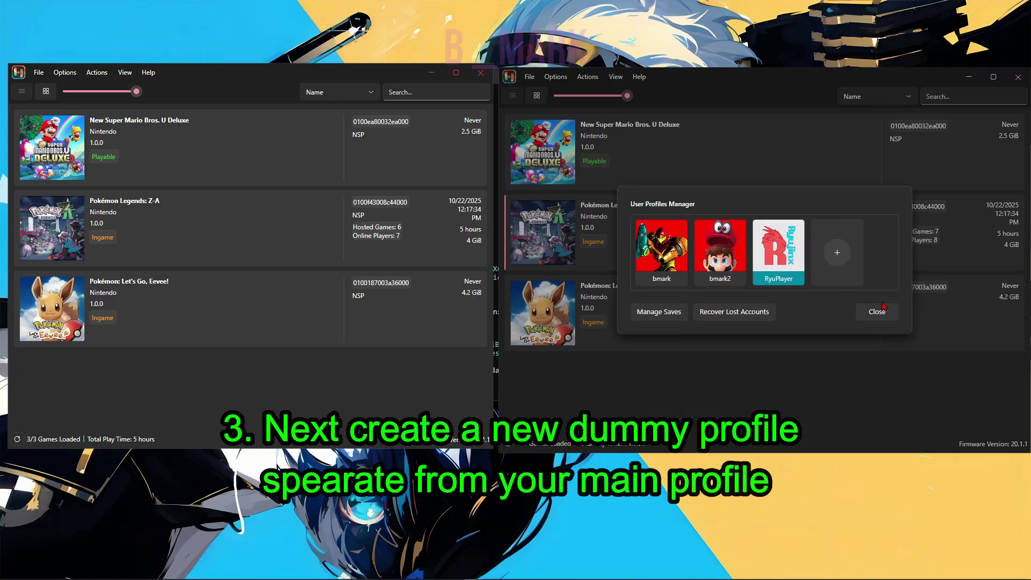
click(735, 279)
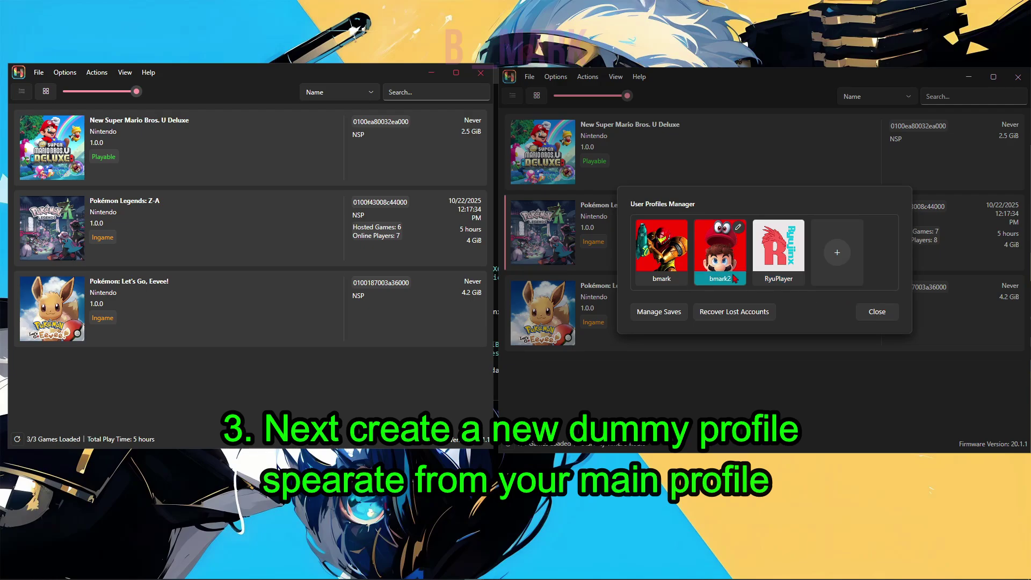
click(876, 313)
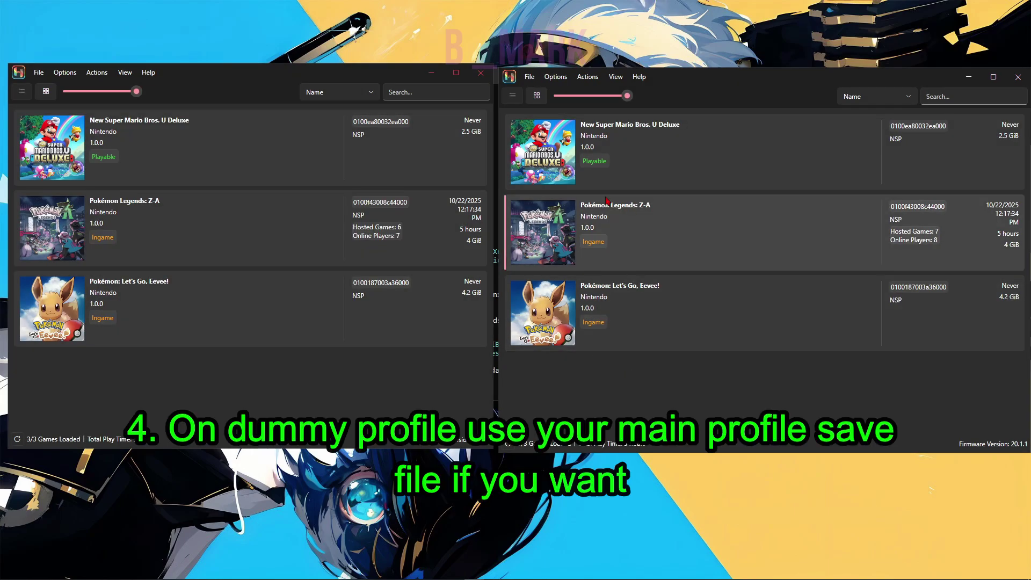
Step: Open the user save directory of Pokémon Legends: Z-A in the second instance and paste the copied backup and main save files
right_click(561, 238)
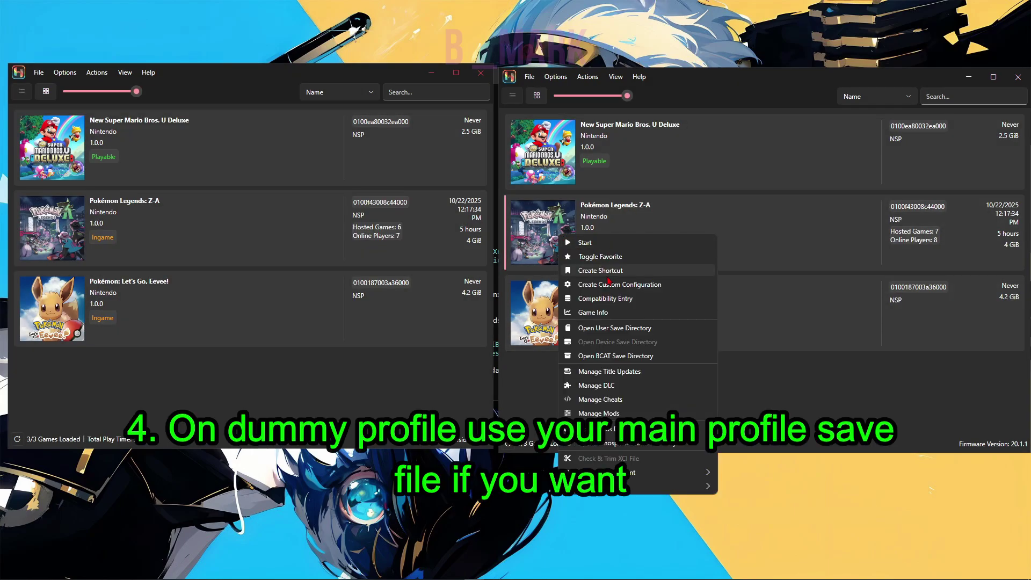
click(618, 328)
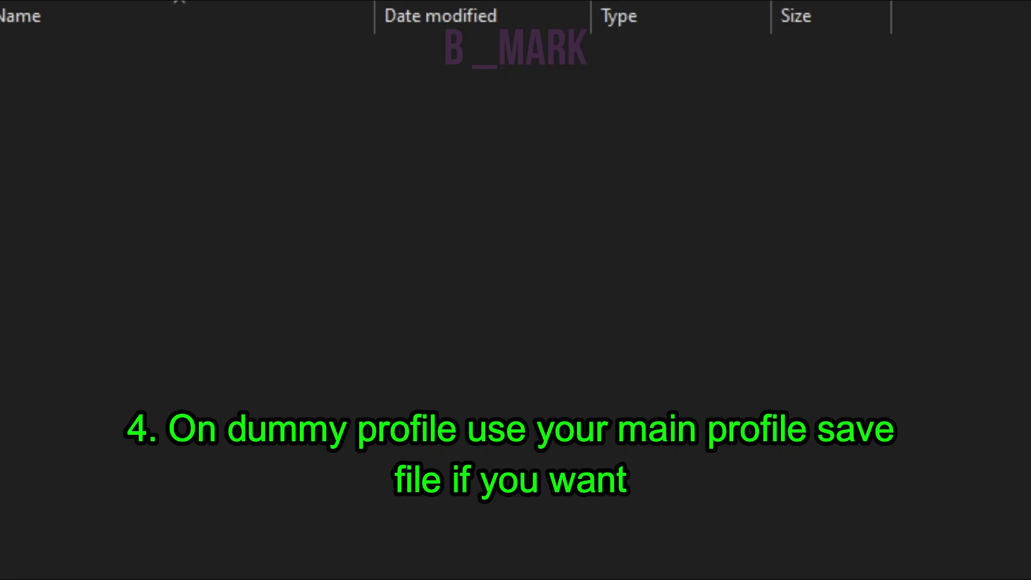
right_click(481, 237)
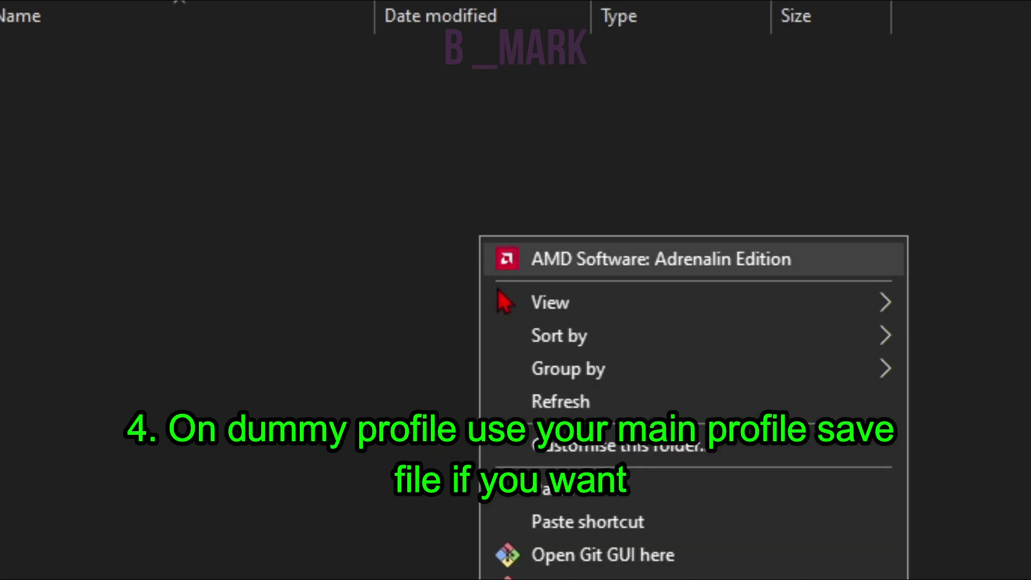
click(553, 489)
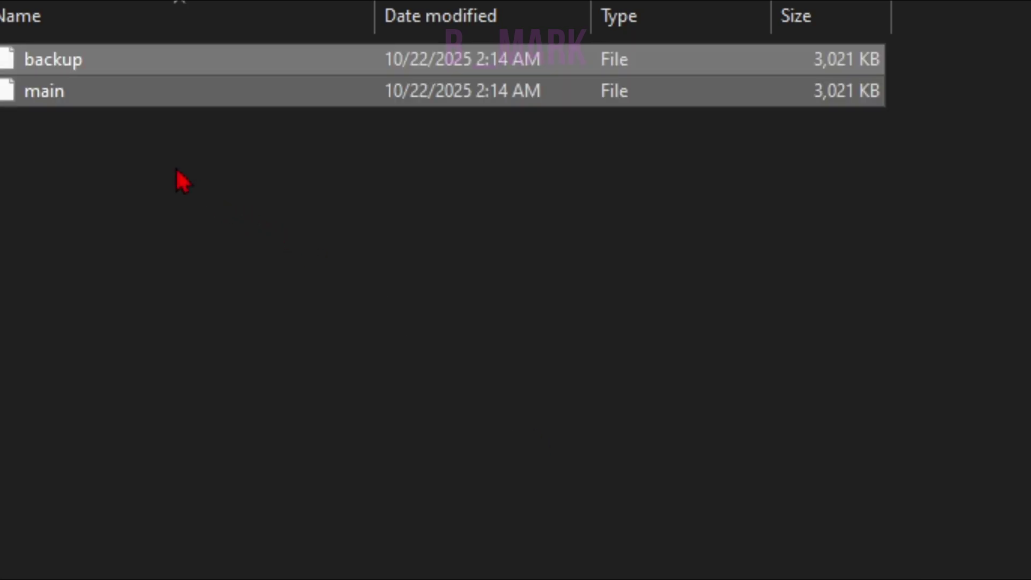
click(132, 134)
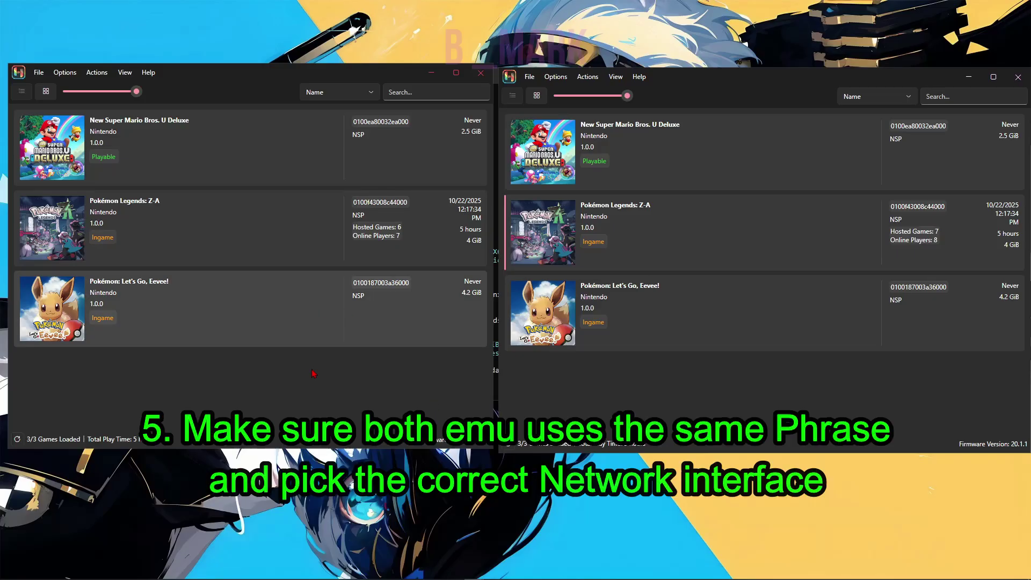
Step: Open the first instance's network settings and choose RyuLDN as the multiplayer mode
click(70, 73)
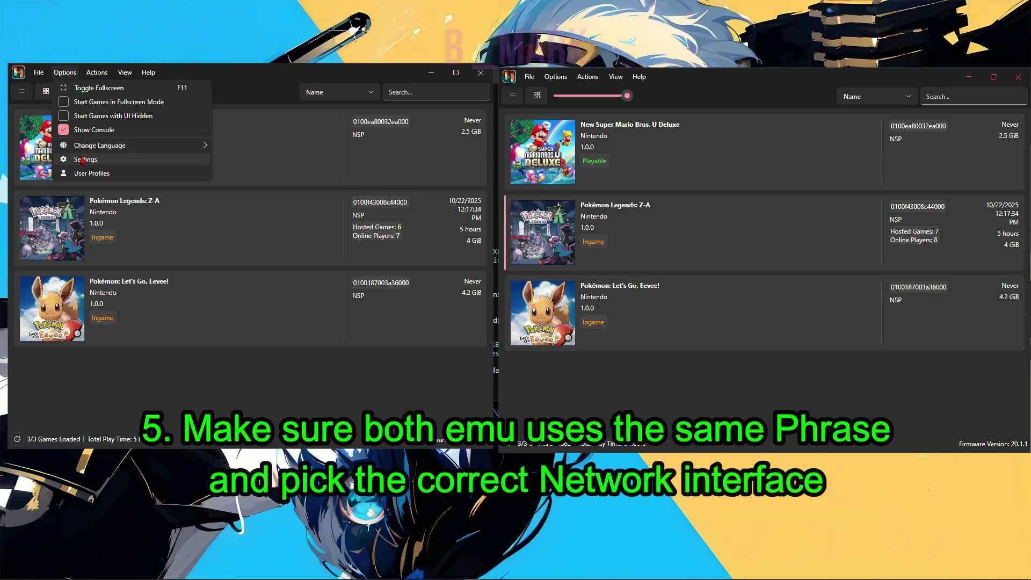
click(83, 160)
click(412, 43)
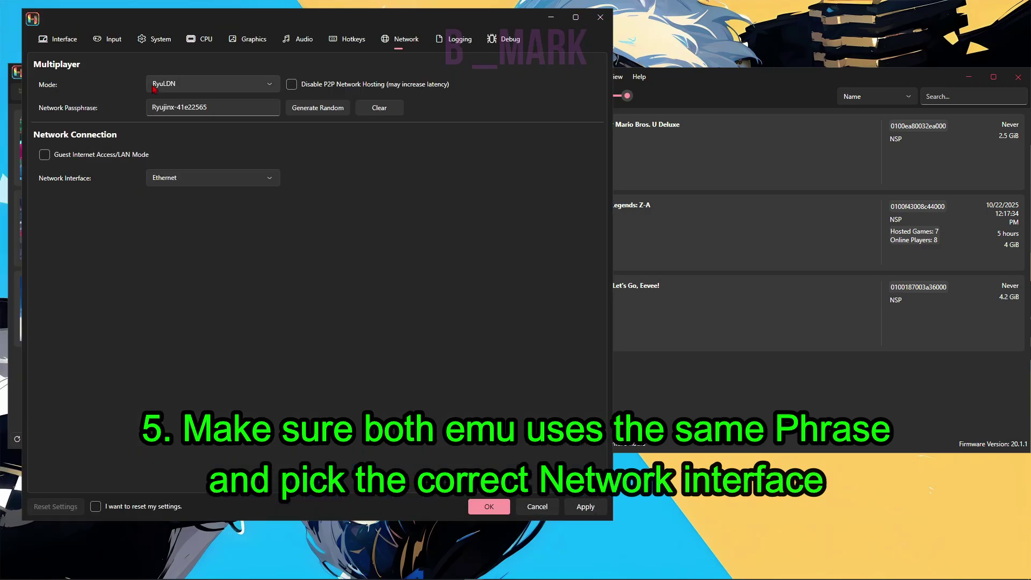
click(177, 84)
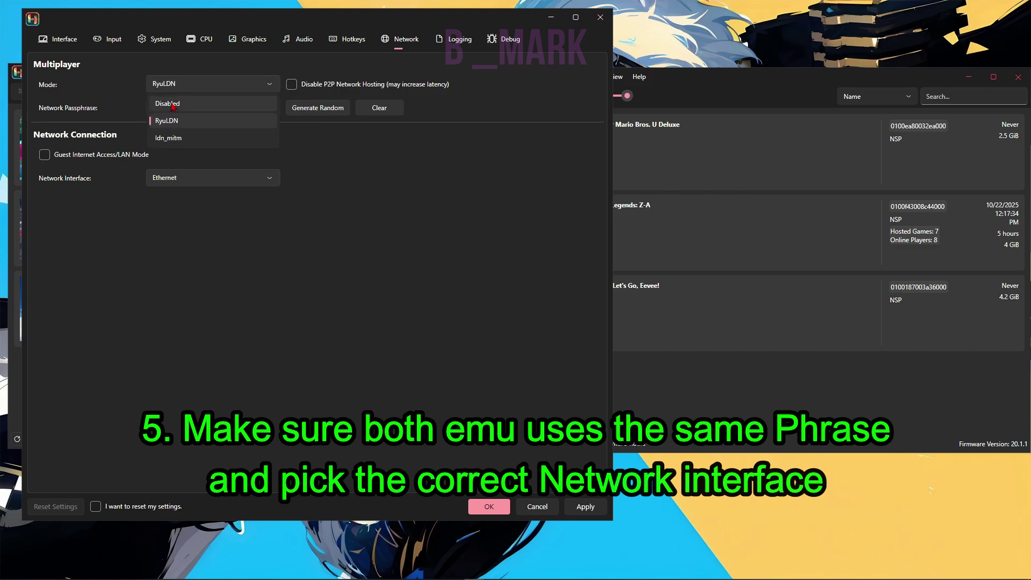
click(161, 115)
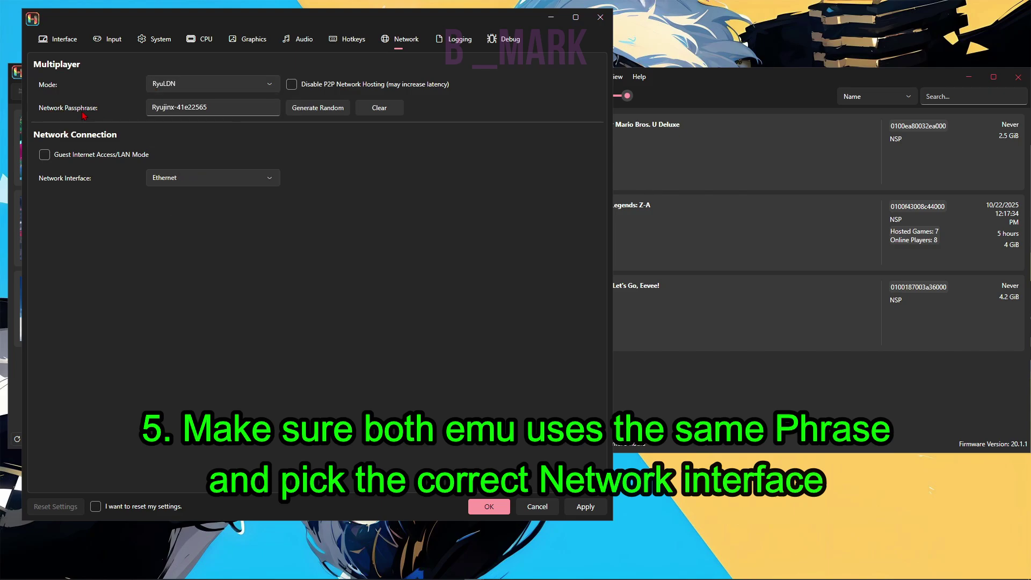
Step: Generate a random network passphrase for the first instance and select its text for sharing with the other instance
click(307, 114)
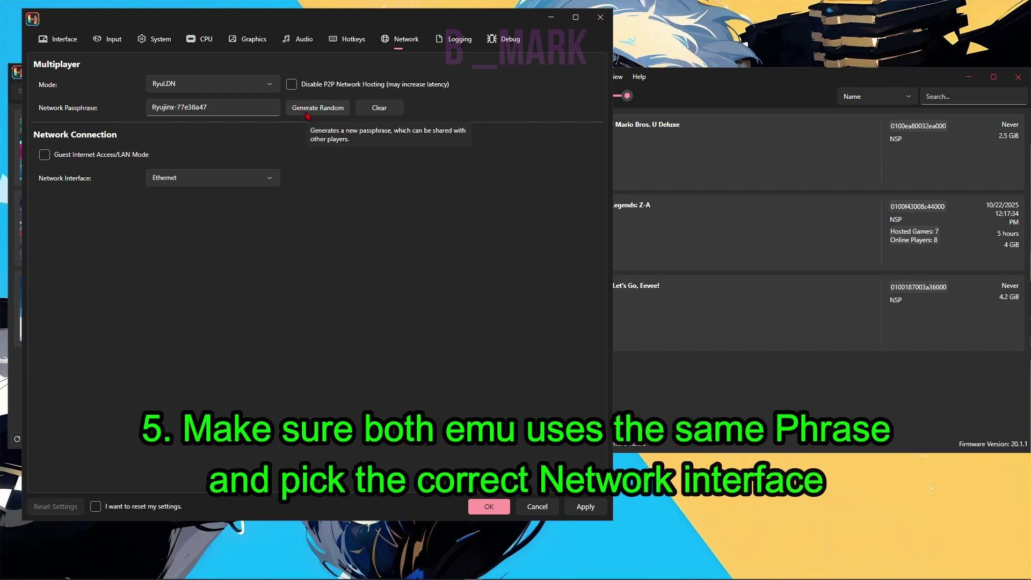
drag(215, 107, 138, 108)
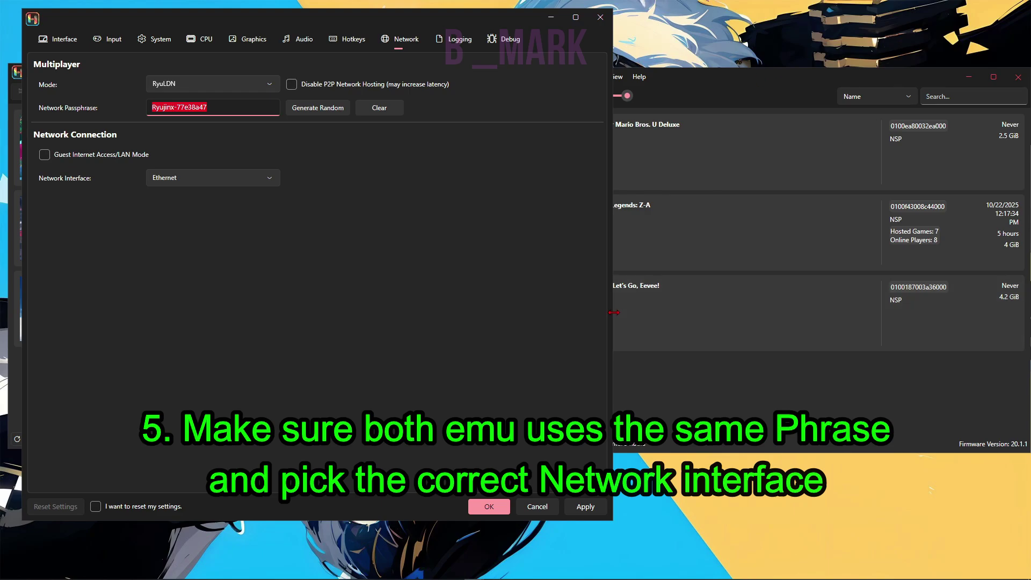
mouse_move(54, 111)
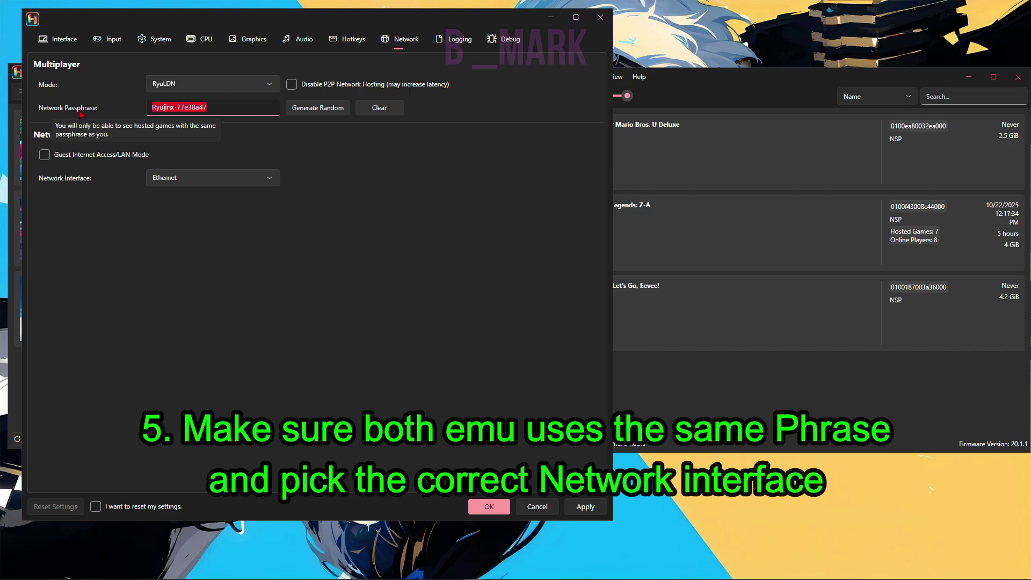
click(78, 115)
mouse_move(109, 157)
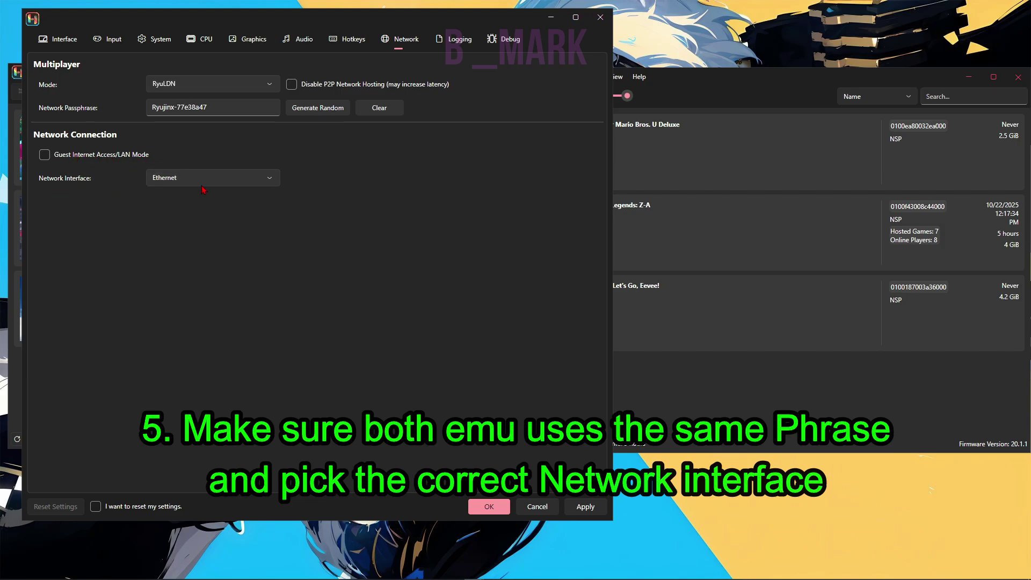
Step: Set the first instance's network interface to Ethernet and look through the other interfaces offered
click(182, 182)
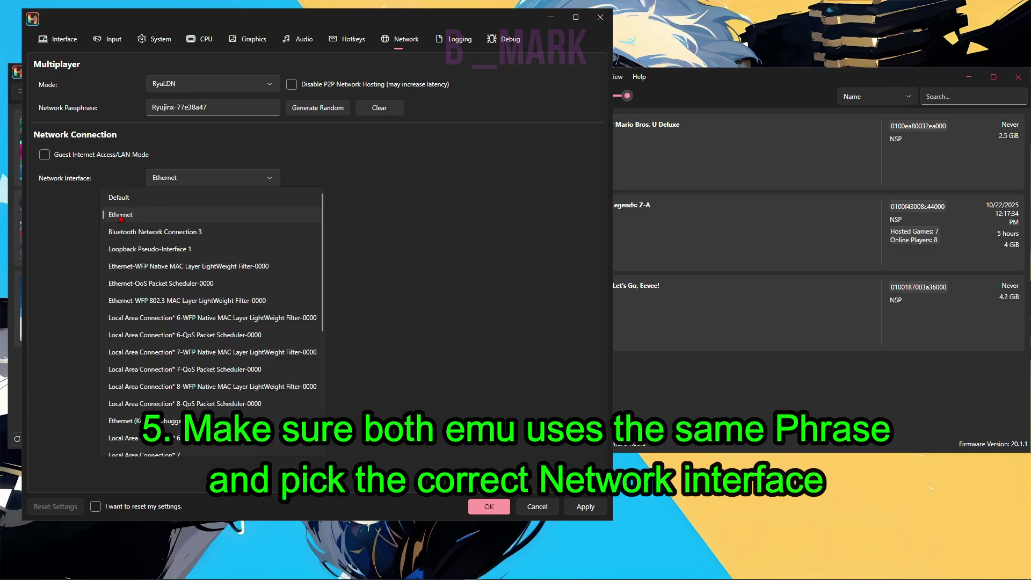
click(120, 216)
click(198, 177)
scroll(159, 317, down, 1)
scroll(158, 316, up, 1)
scroll(143, 344, down, 6)
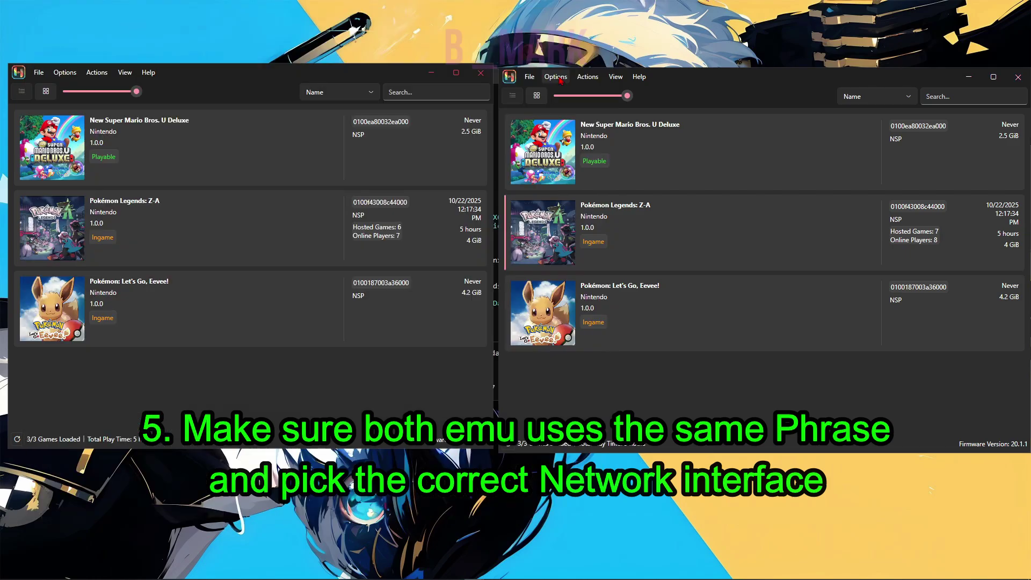
Step: Open the second instance's network settings and check its RyuLDN mode, passphrase and Ethernet interface against the first instance
click(555, 76)
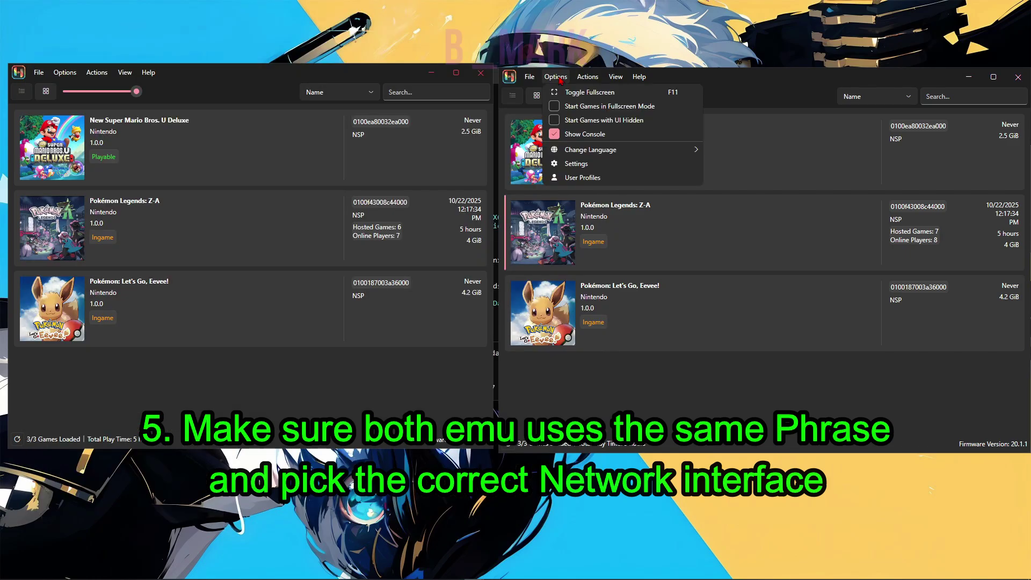
click(590, 163)
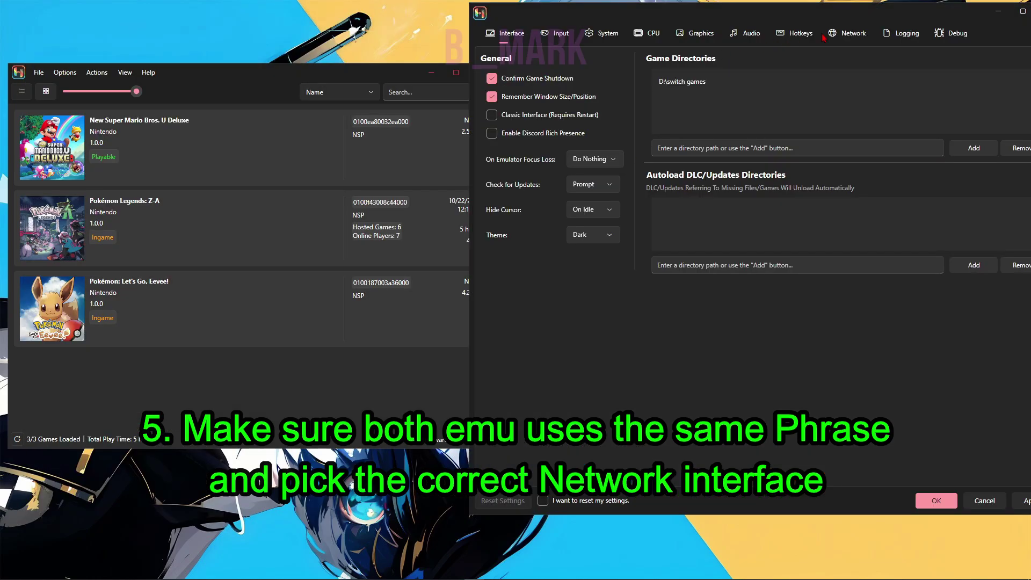
click(830, 35)
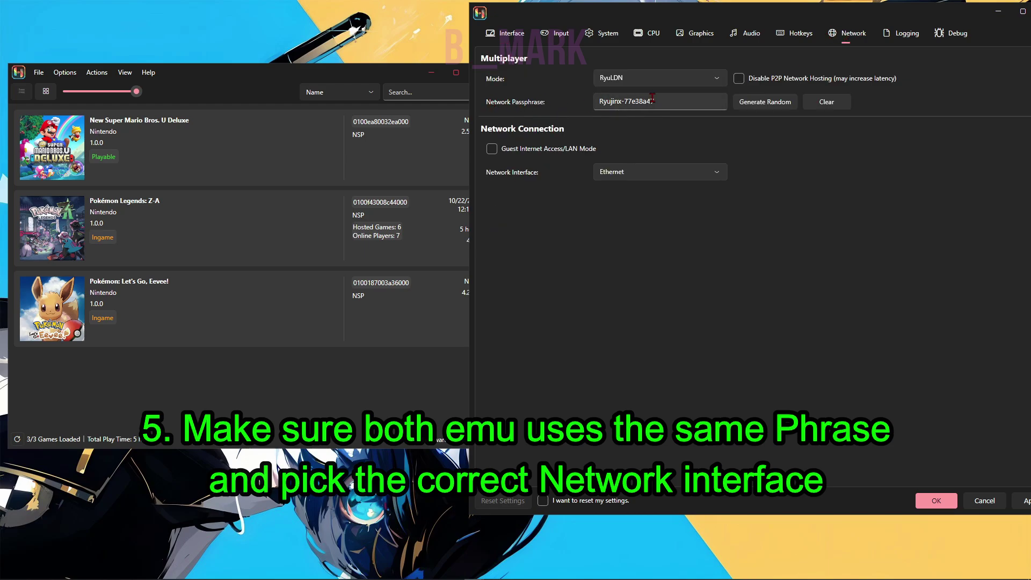
drag(654, 98, 592, 100)
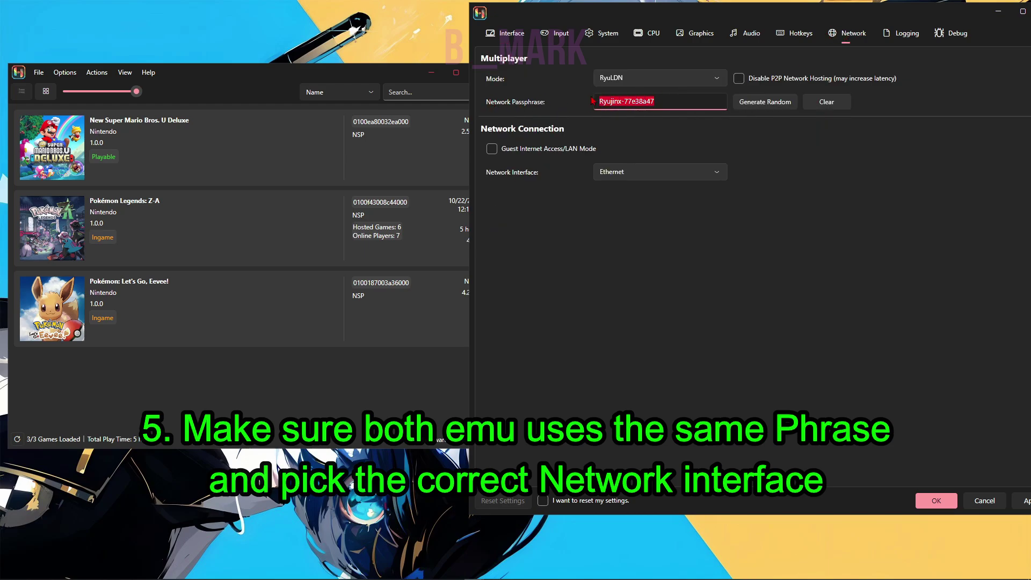
click(653, 130)
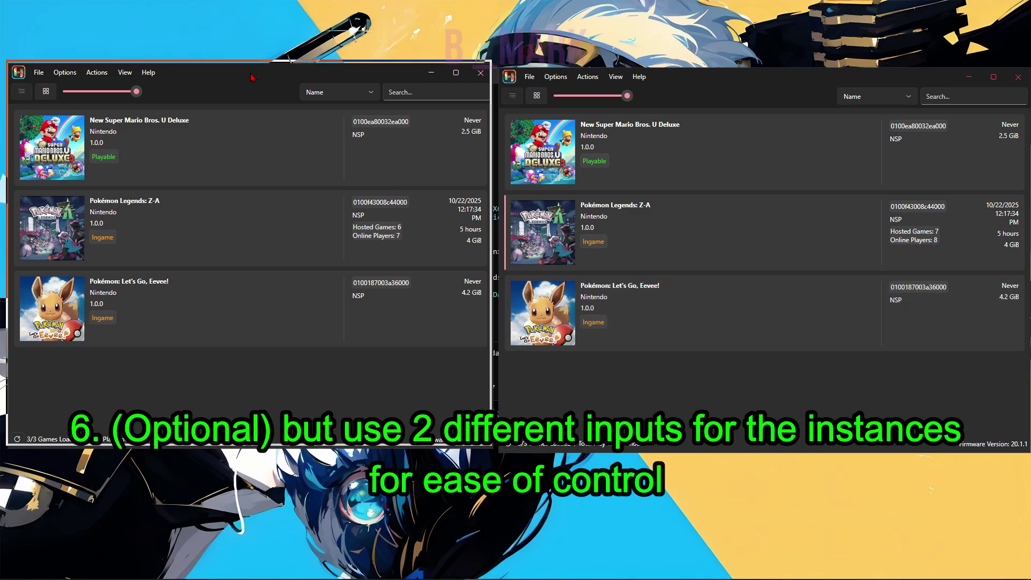
Step: Open the first instance's input settings to check which input device it uses
drag(246, 81, 246, 77)
click(64, 68)
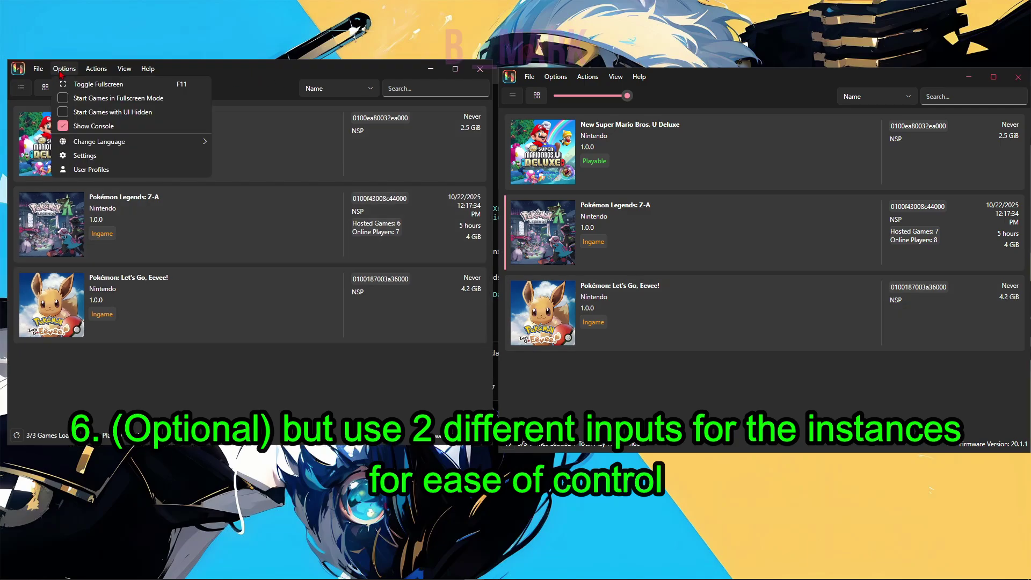
click(74, 156)
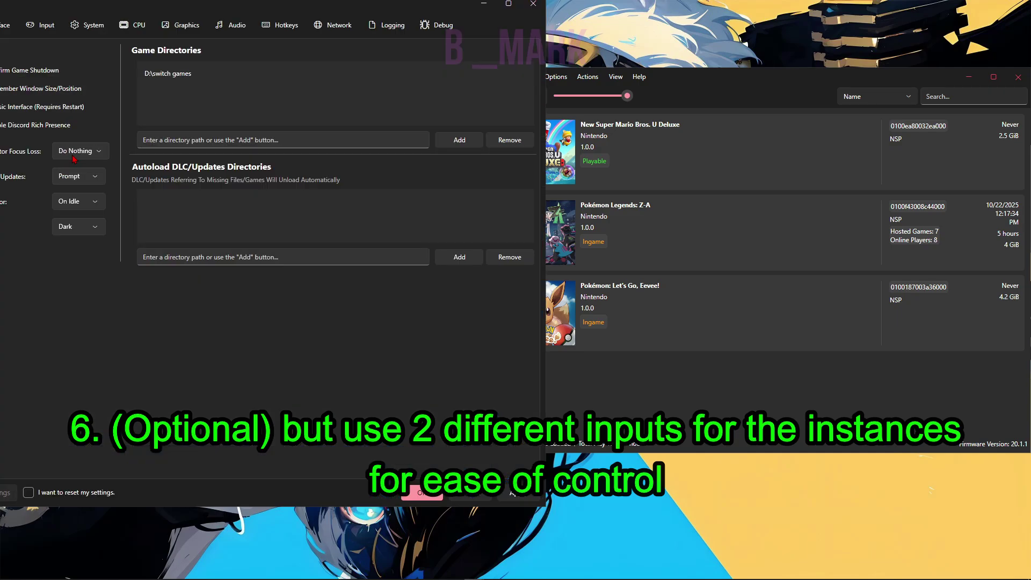
click(47, 25)
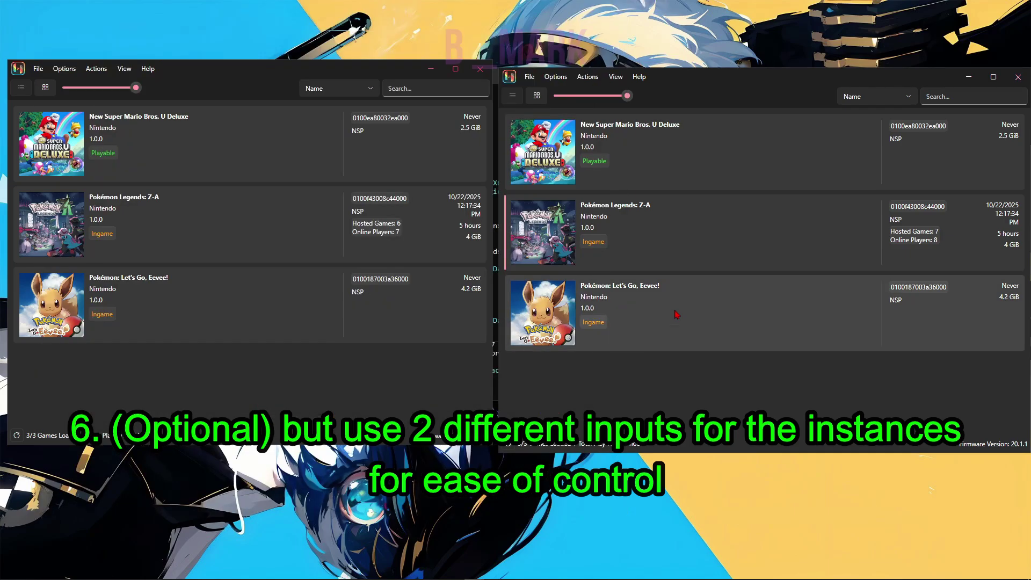
Step: Set Player 1's input device to All Keyboards in the second instance's input settings
click(555, 77)
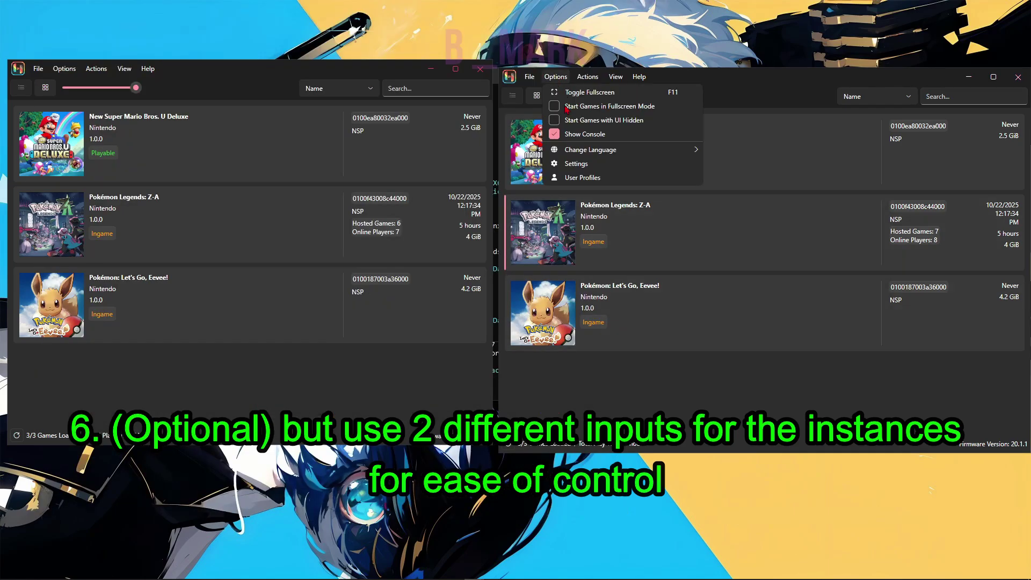
click(576, 163)
click(560, 33)
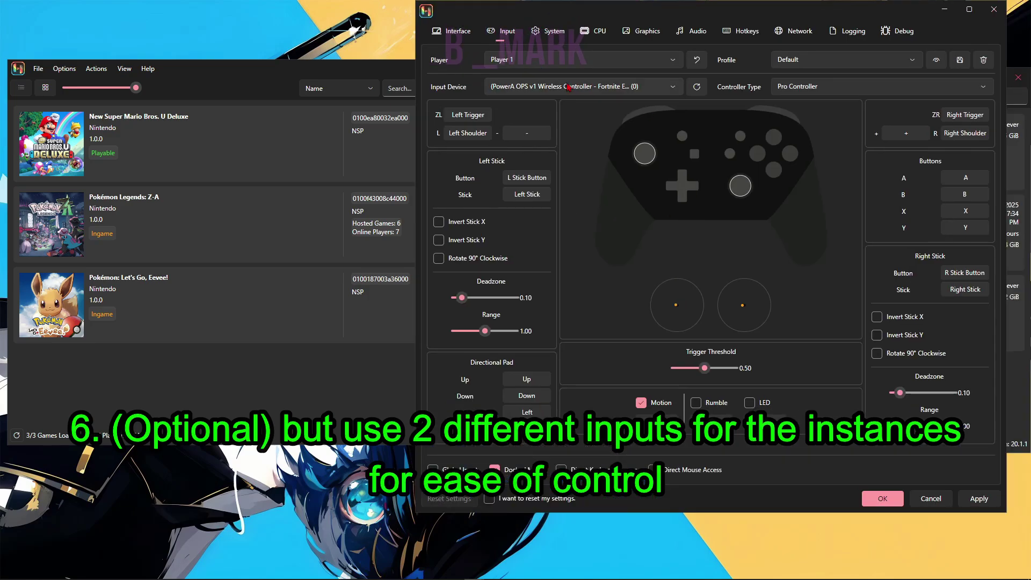
click(532, 87)
click(515, 123)
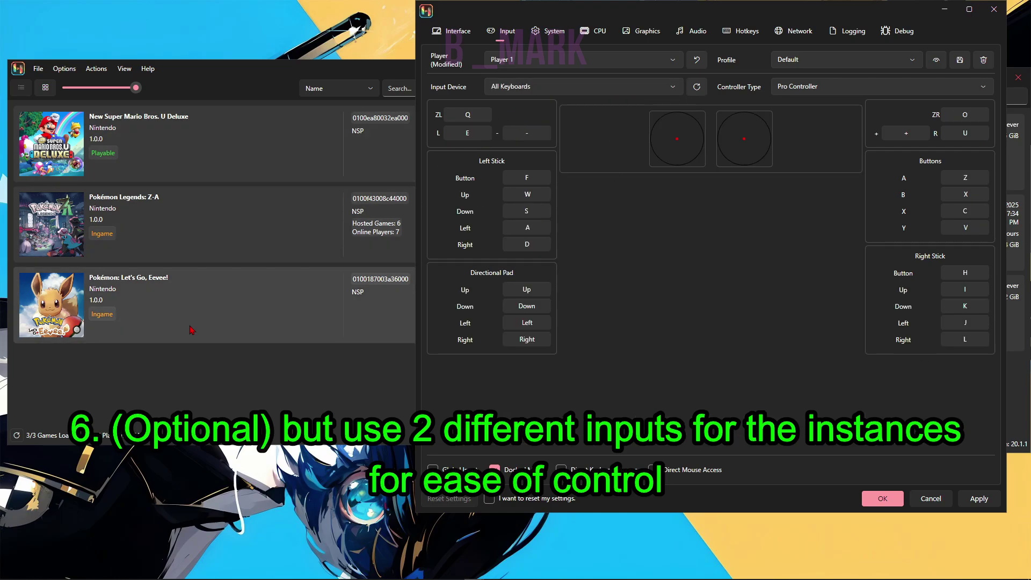
key(Escape)
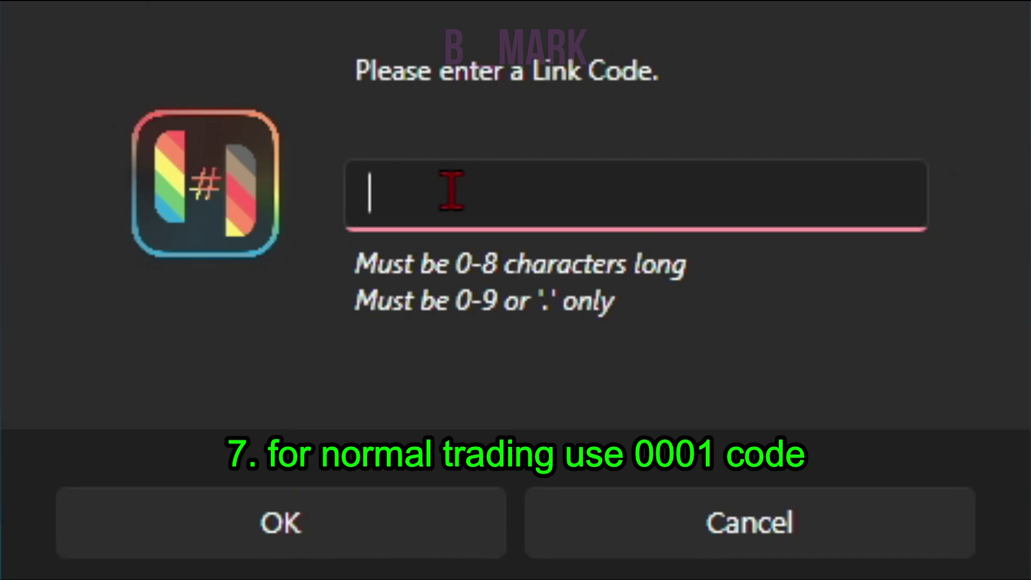
Step: Enter 0001 as the link code for a normal trade
text(0001)
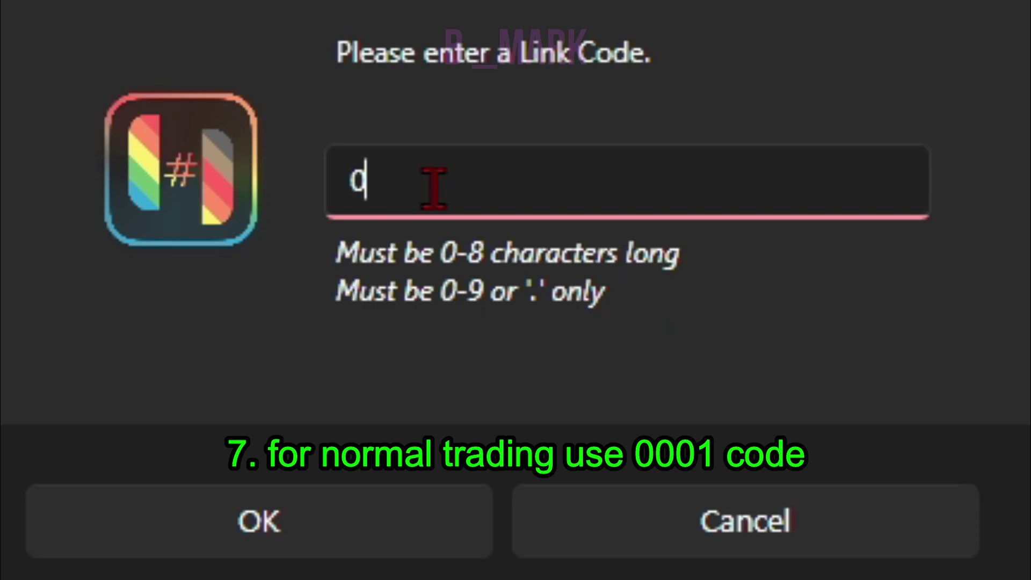
drag(434, 188, 346, 180)
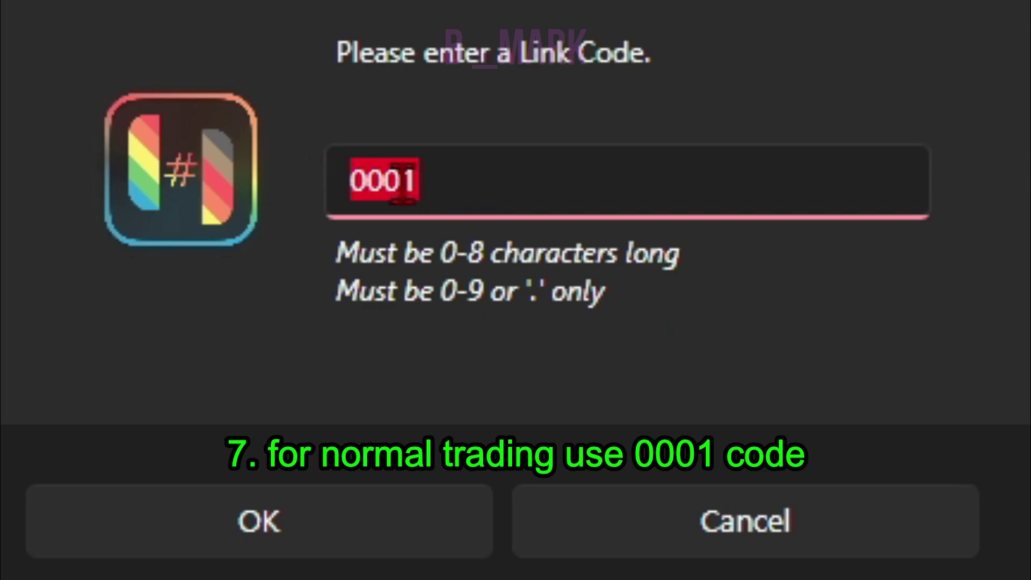
click(453, 188)
double_click(453, 180)
click(455, 183)
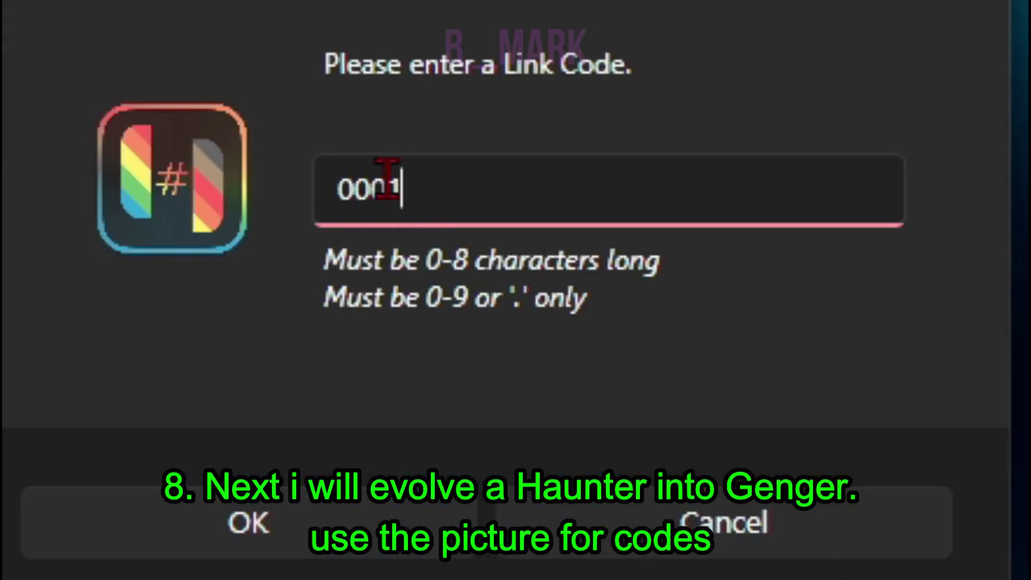
Step: Replace the link code 0001 with 0066 for the Haunter trade evolution
drag(404, 189, 316, 173)
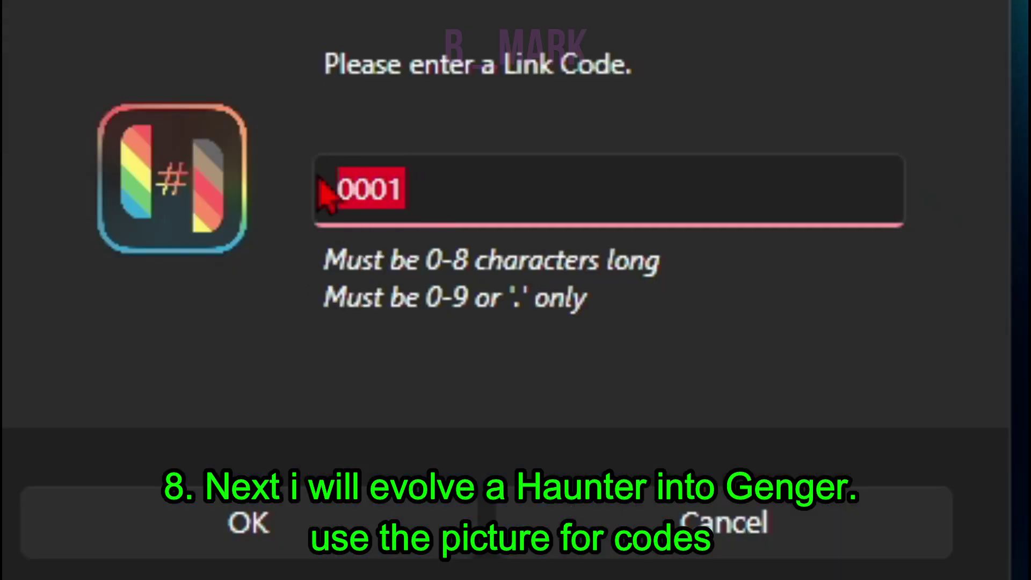
text(00)
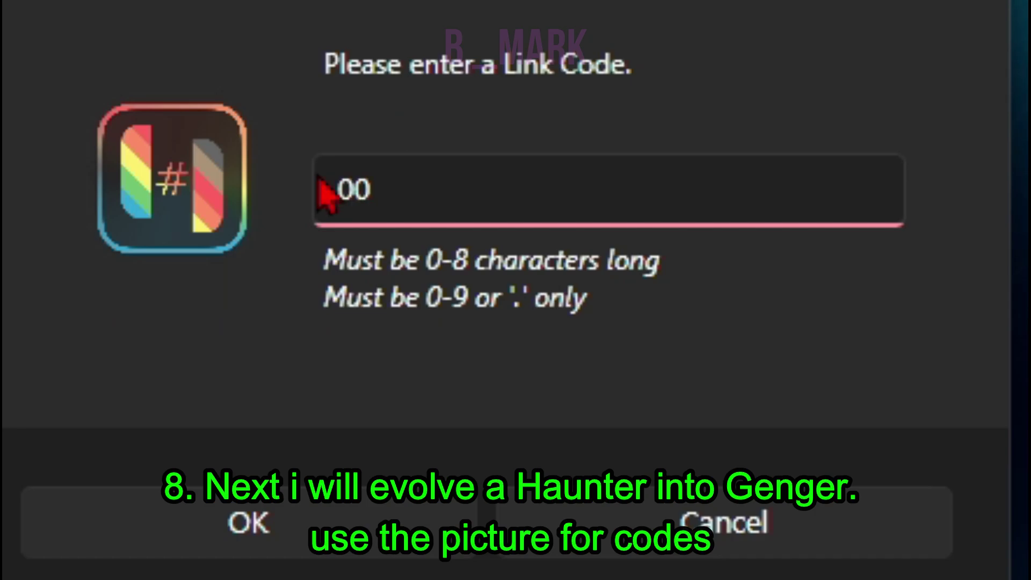
text(66)
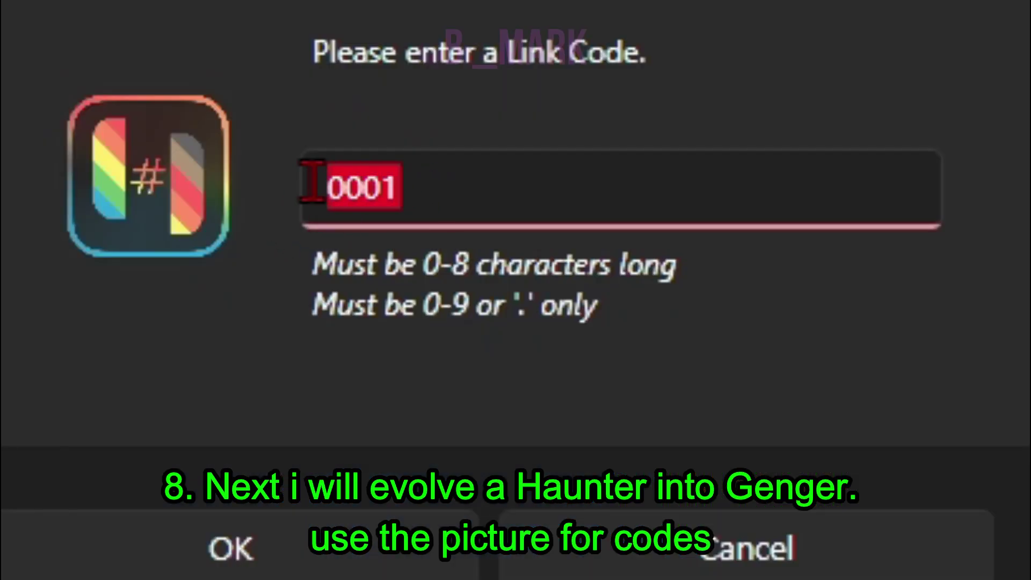
Step: Replace the 0001 link code in the other instance's prompt with the Haunter trade code
text(00)
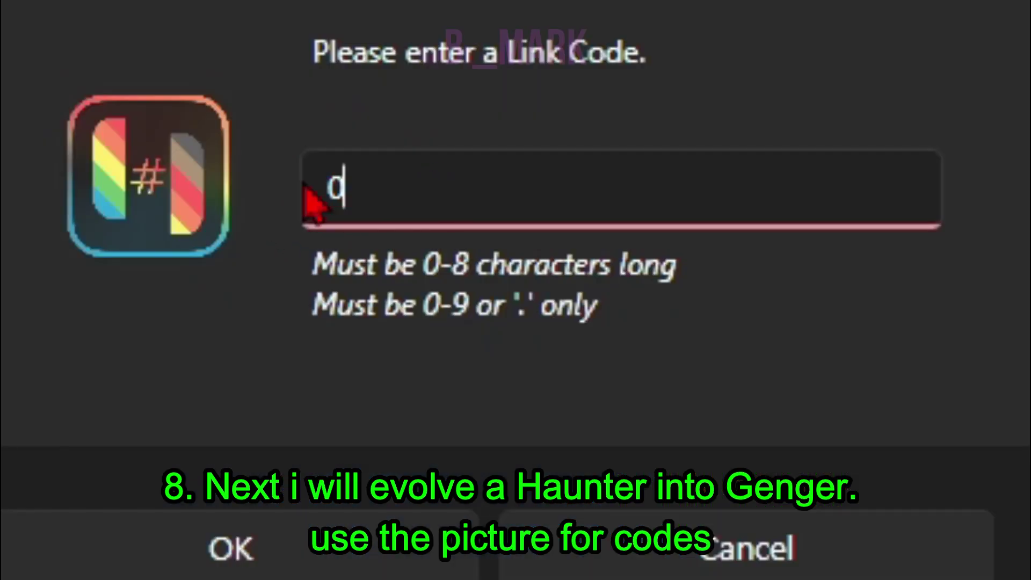